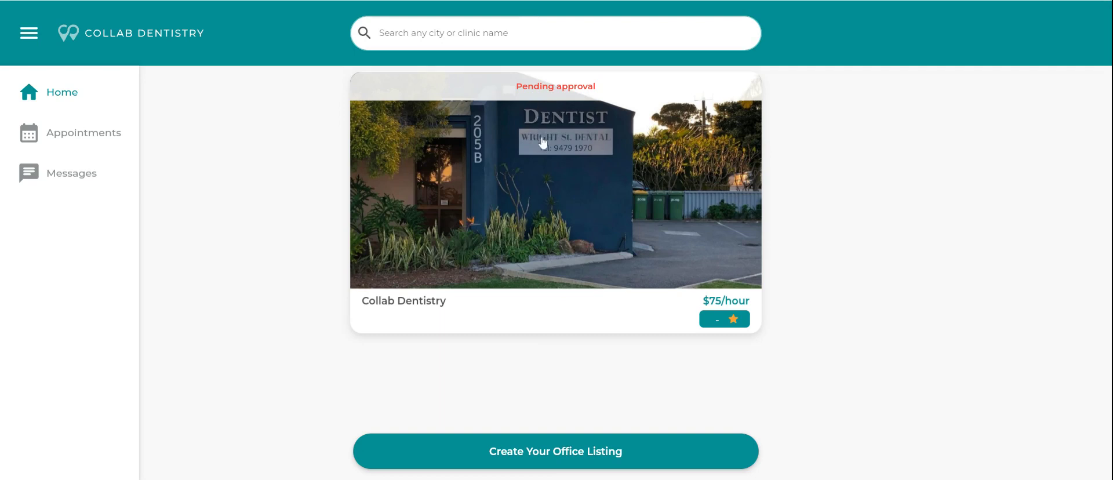
Start adding an operatory to the Collab Dentistry office listing and name it Operatory A
{"action": "left_click", "coordinate": [551, 169]}
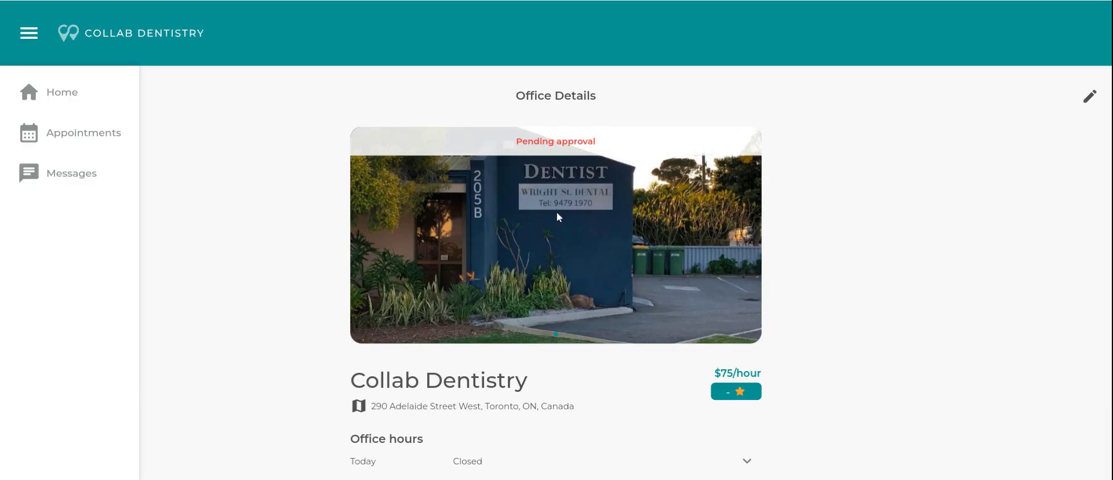
{"action": "scroll", "coordinate": [558, 215], "scroll_direction": "down", "scroll_amount": 5}
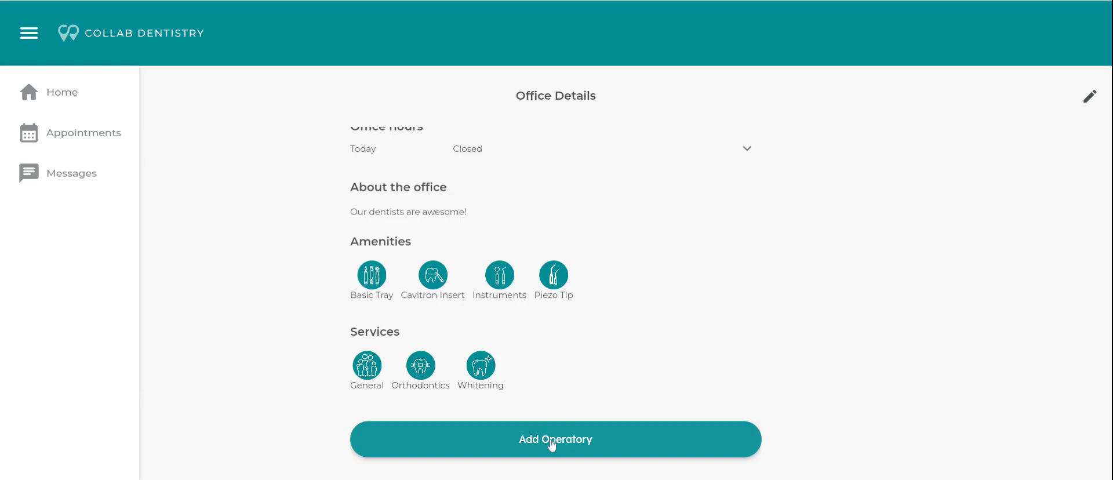
{"action": "left_click", "coordinate": [551, 444]}
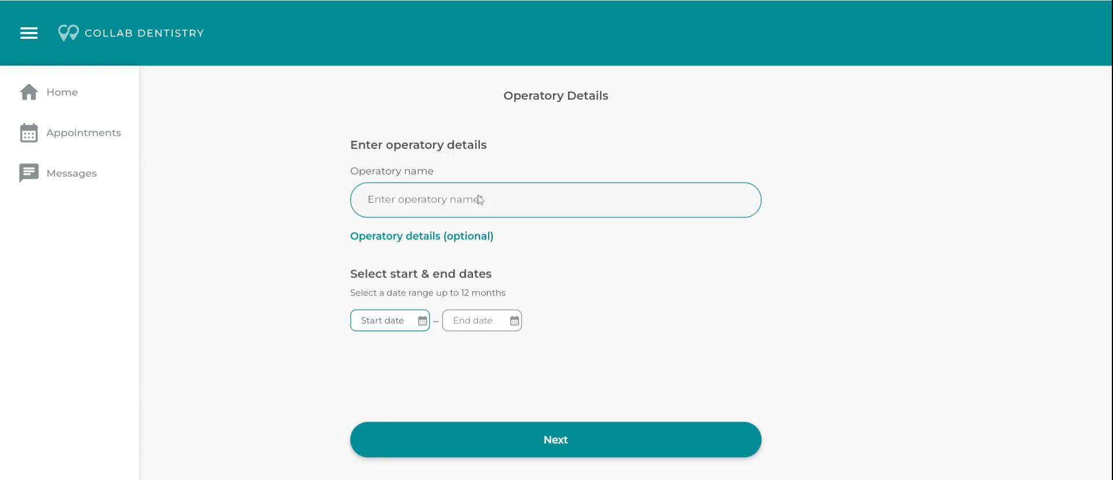
{"action": "left_click", "coordinate": [517, 199]}
{"action": "type", "text": "Ope"}
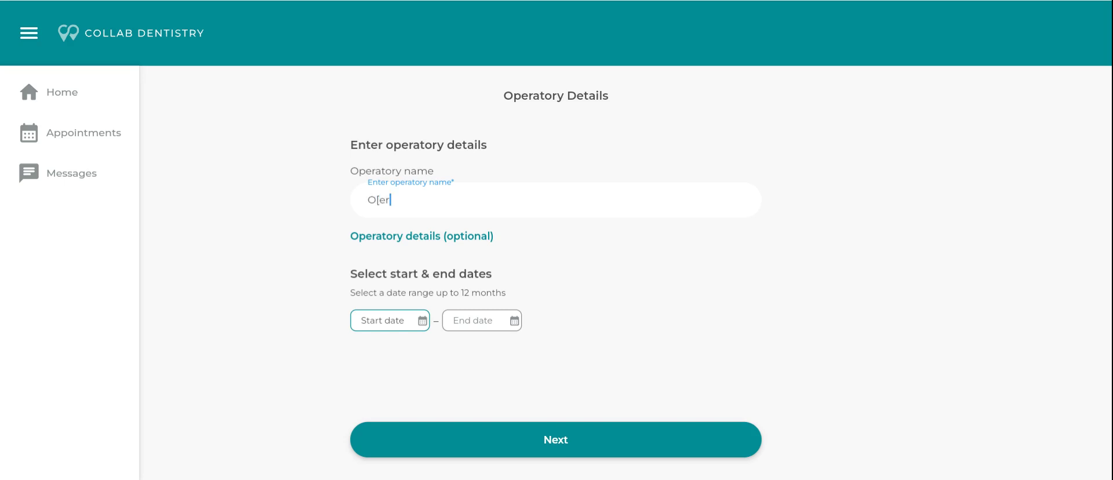
{"action": "key", "text": "BackSpace"}
{"action": "key", "text": "BackSpace"}
{"action": "type", "text": "peratory A"}
Set the operatory's start date to 11/13/2023 and end date to November 10, 2024, and continue to the opening days
{"action": "left_click", "coordinate": [423, 323]}
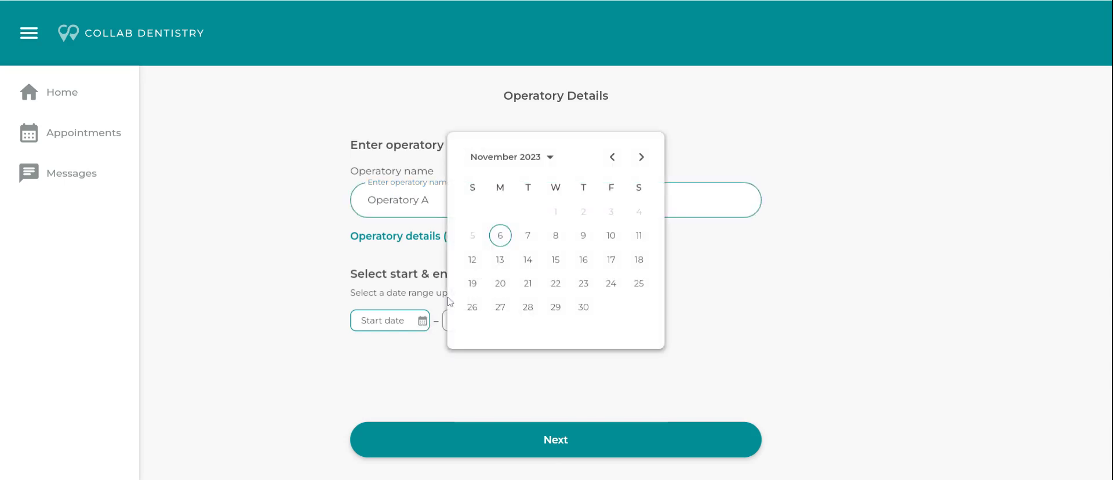
{"action": "double_click", "coordinate": [499, 263]}
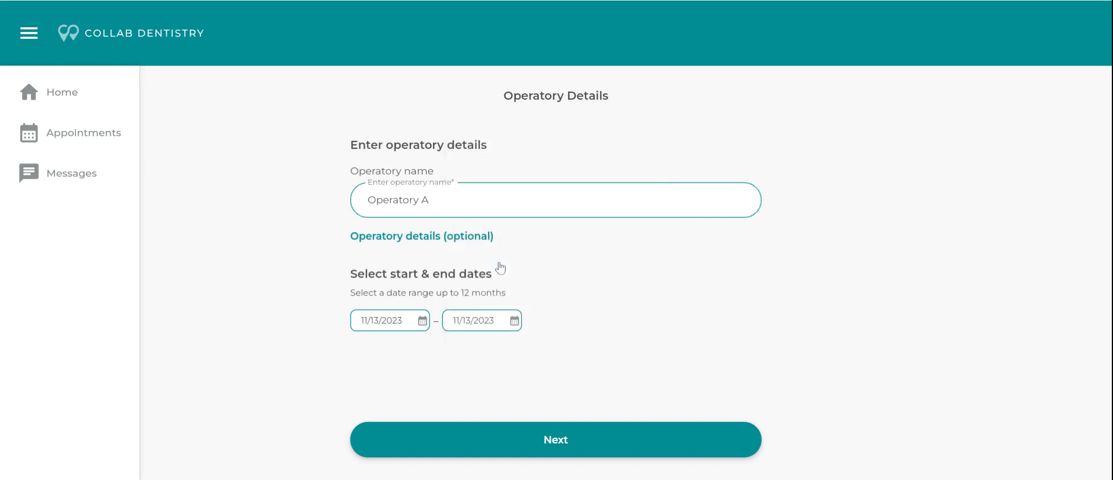
{"action": "left_click", "coordinate": [514, 321]}
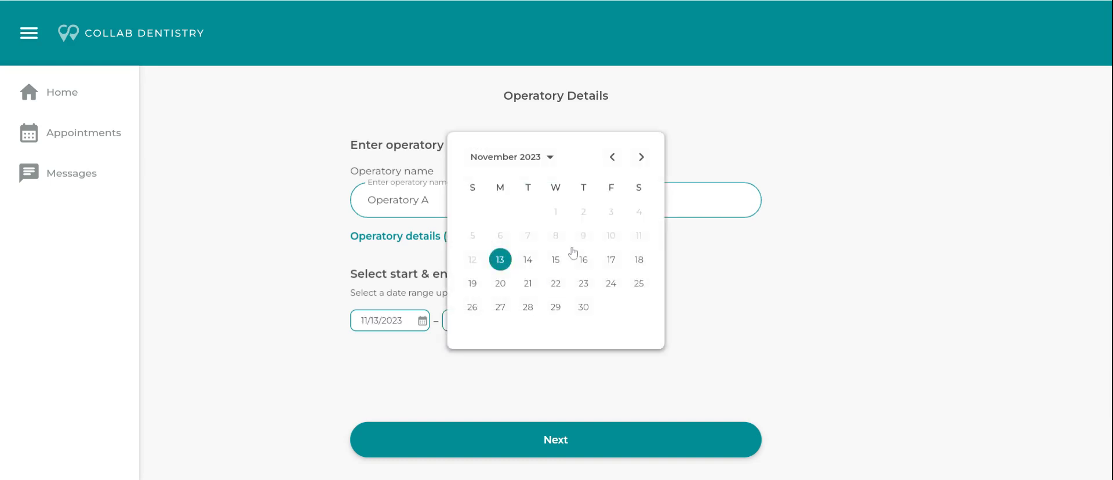
{"action": "left_click", "coordinate": [638, 161]}
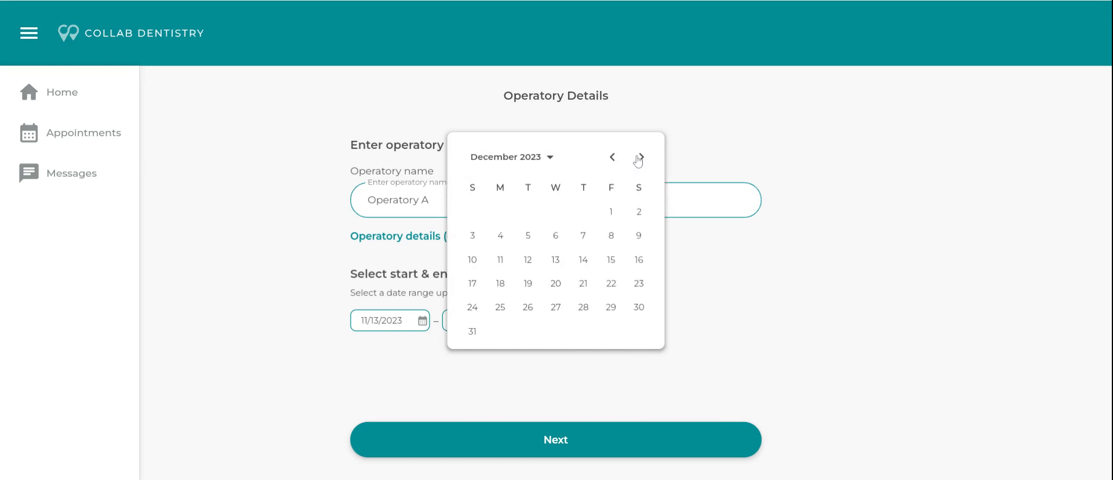
{"action": "left_click", "coordinate": [639, 161]}
{"action": "left_click", "coordinate": [639, 161]}
{"action": "left_click", "coordinate": [638, 161]}
{"action": "left_click", "coordinate": [638, 161]}
{"action": "left_click", "coordinate": [638, 161]}
{"action": "left_click", "coordinate": [638, 162]}
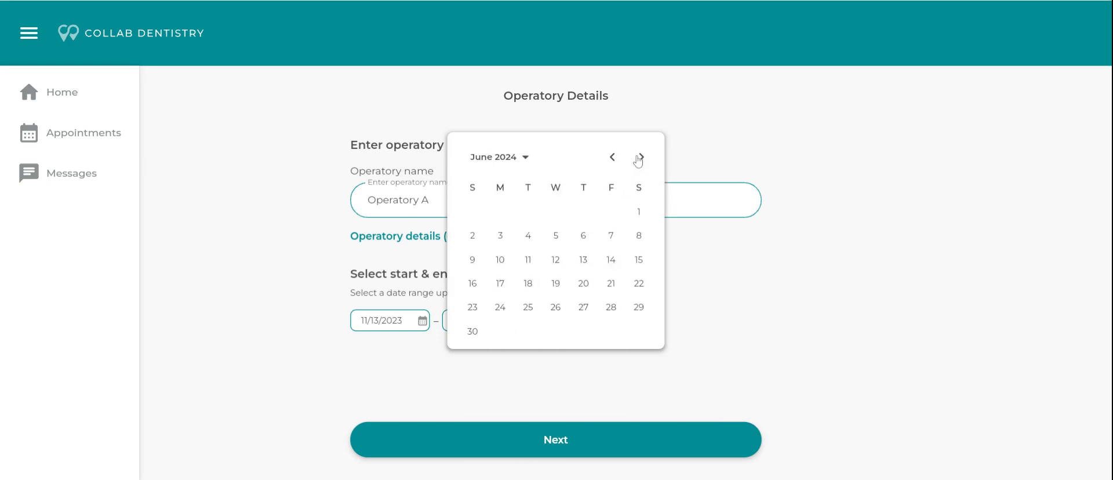
{"action": "left_click", "coordinate": [638, 161]}
{"action": "left_click", "coordinate": [639, 161]}
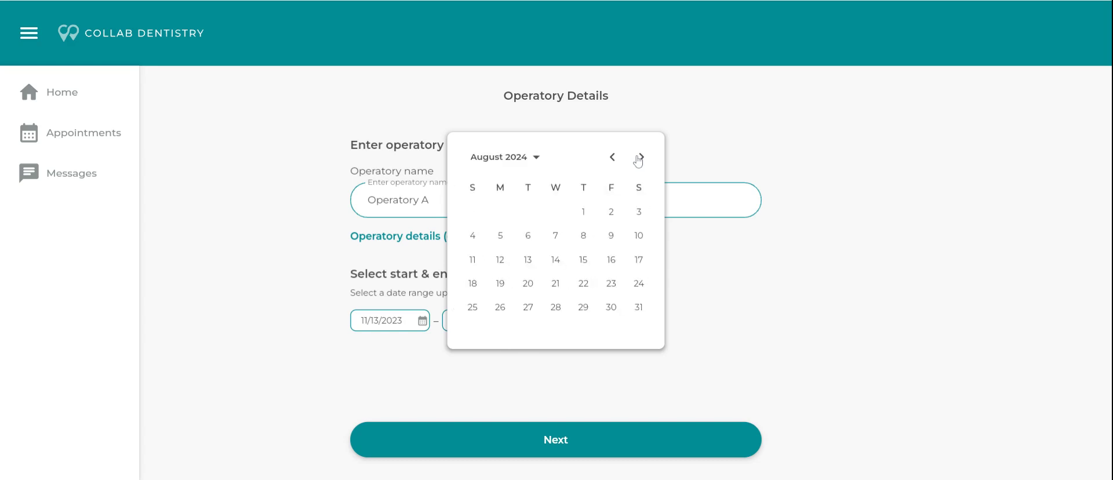
{"action": "left_click", "coordinate": [639, 161]}
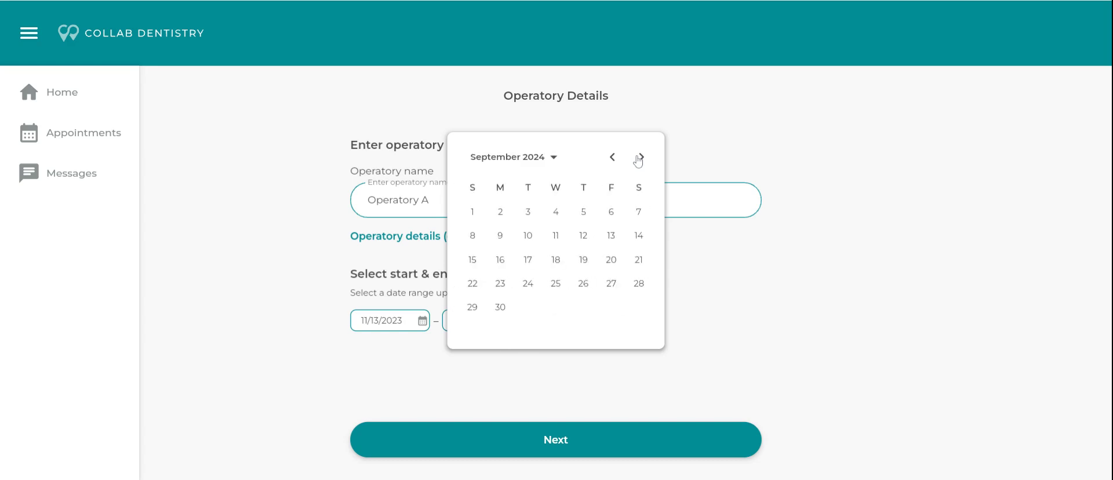
{"action": "left_click", "coordinate": [638, 161]}
{"action": "left_click", "coordinate": [638, 161]}
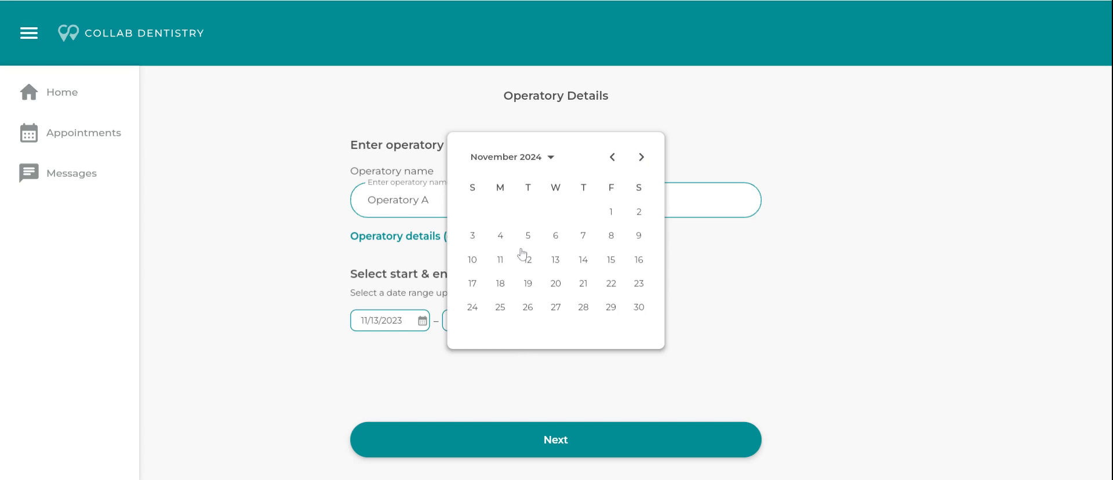
{"action": "left_click", "coordinate": [478, 267]}
{"action": "left_click", "coordinate": [599, 439]}
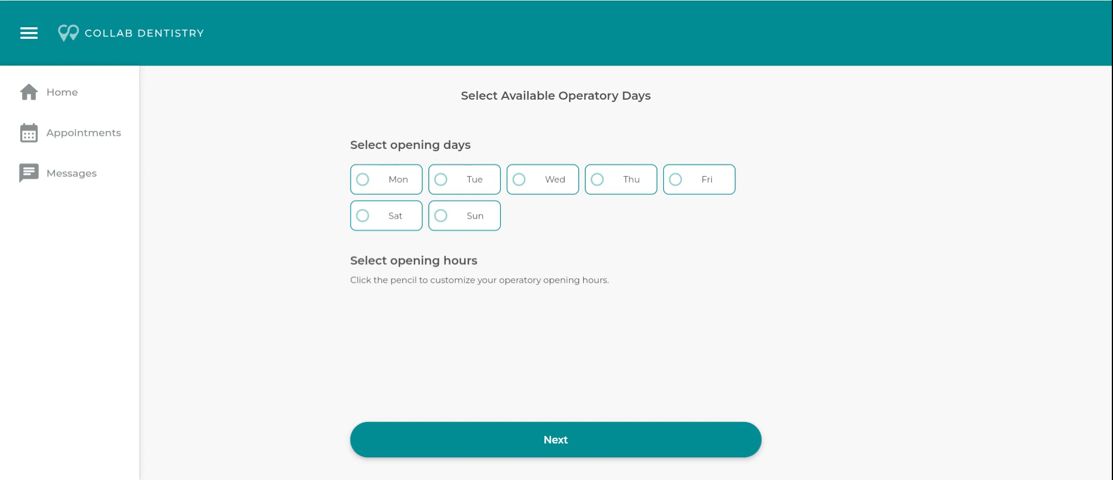
Select Wednesday, Thursday, Friday and Saturday as the operatory's opening days
{"action": "left_click", "coordinate": [521, 180]}
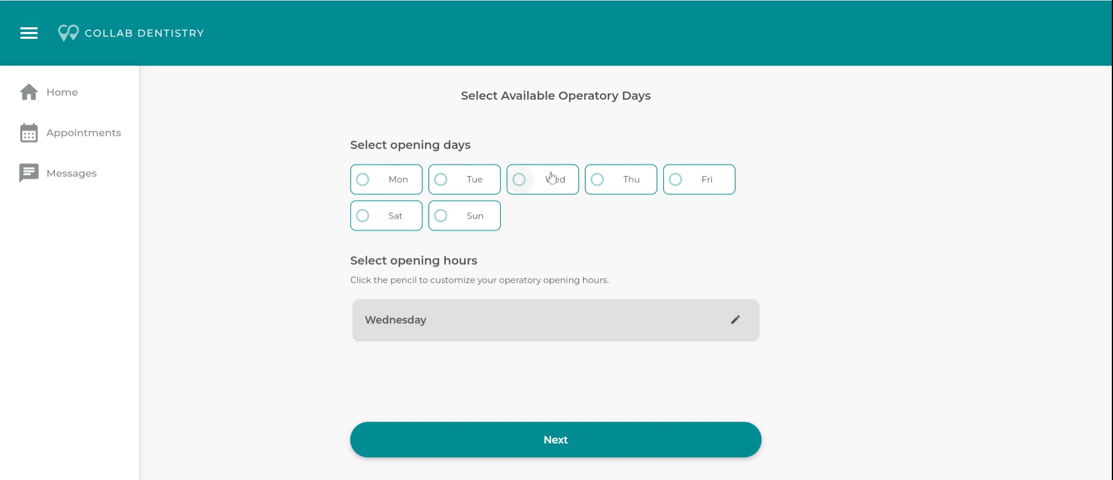
{"action": "left_click", "coordinate": [606, 177]}
{"action": "left_click", "coordinate": [693, 182]}
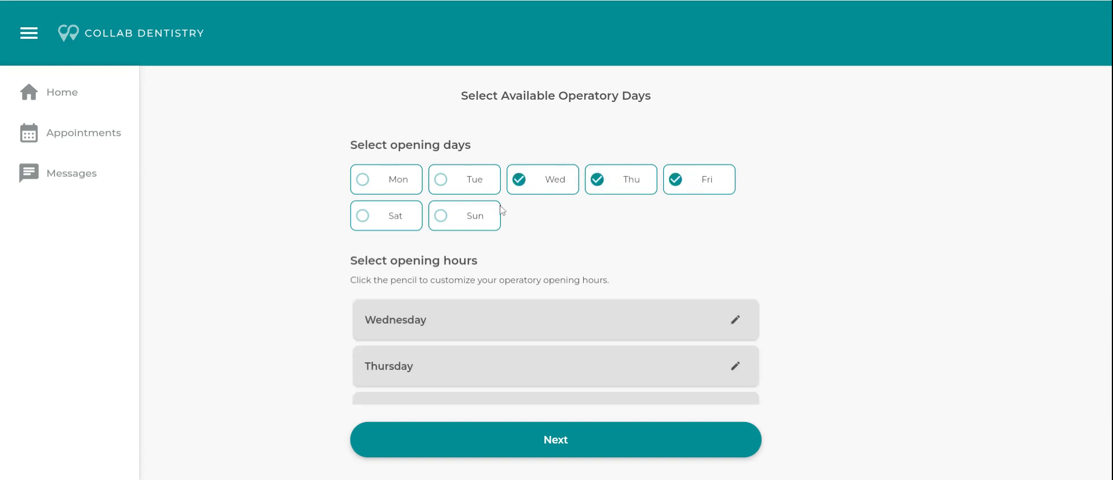
{"action": "left_click", "coordinate": [400, 231]}
Set Wednesday's opening time to 10:00 AM and finish editing that day's hours
{"action": "left_click", "coordinate": [735, 320]}
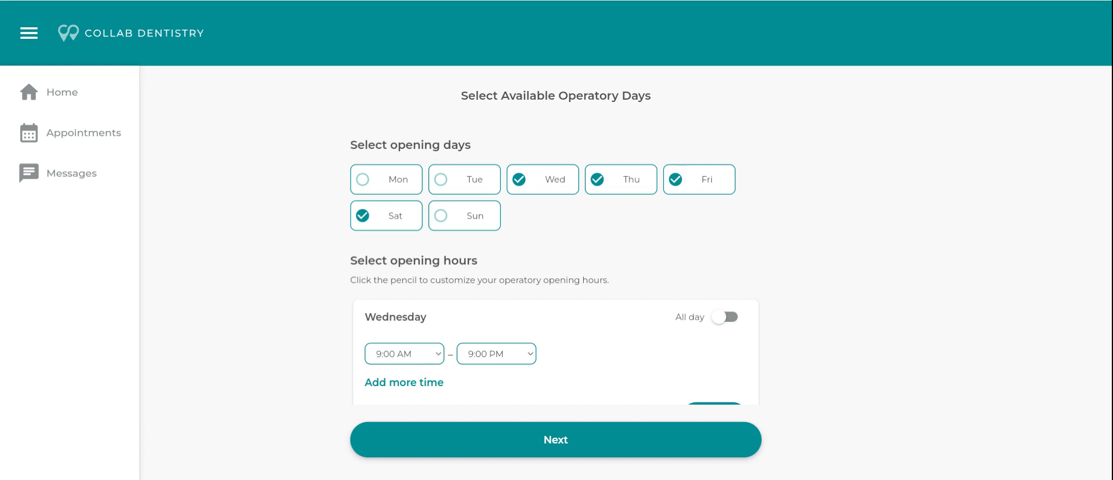
{"action": "left_click", "coordinate": [439, 354]}
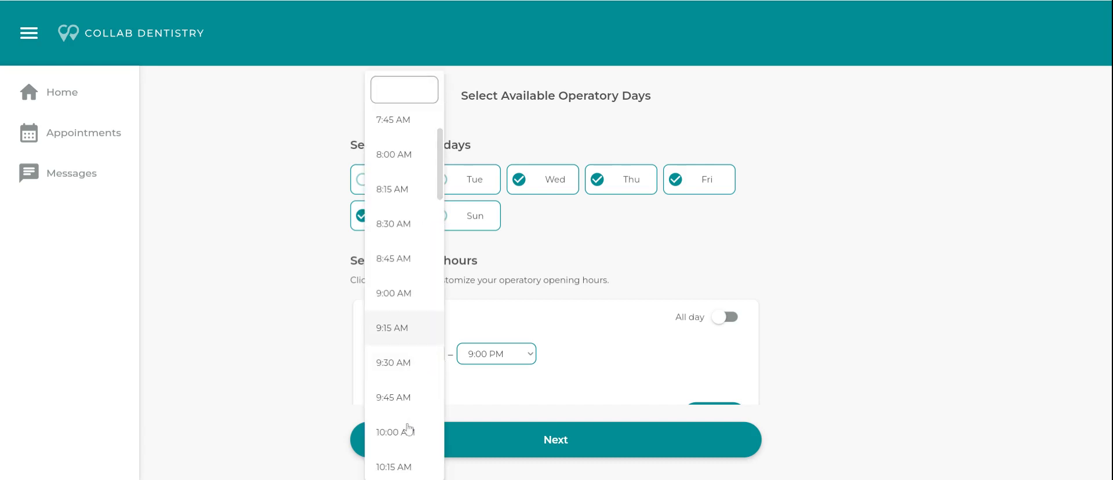
{"action": "left_click", "coordinate": [407, 436]}
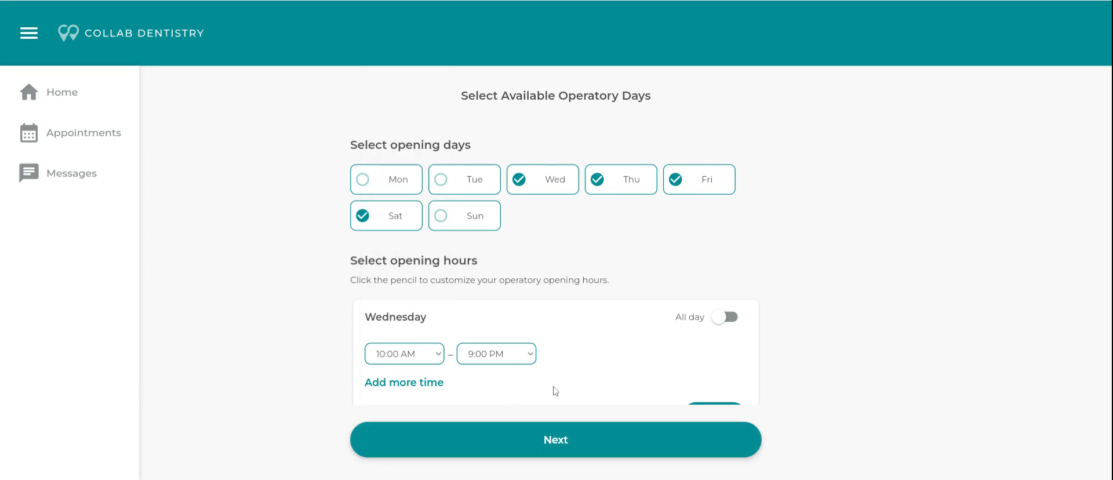
{"action": "scroll", "coordinate": [654, 385], "scroll_direction": "down", "scroll_amount": 2}
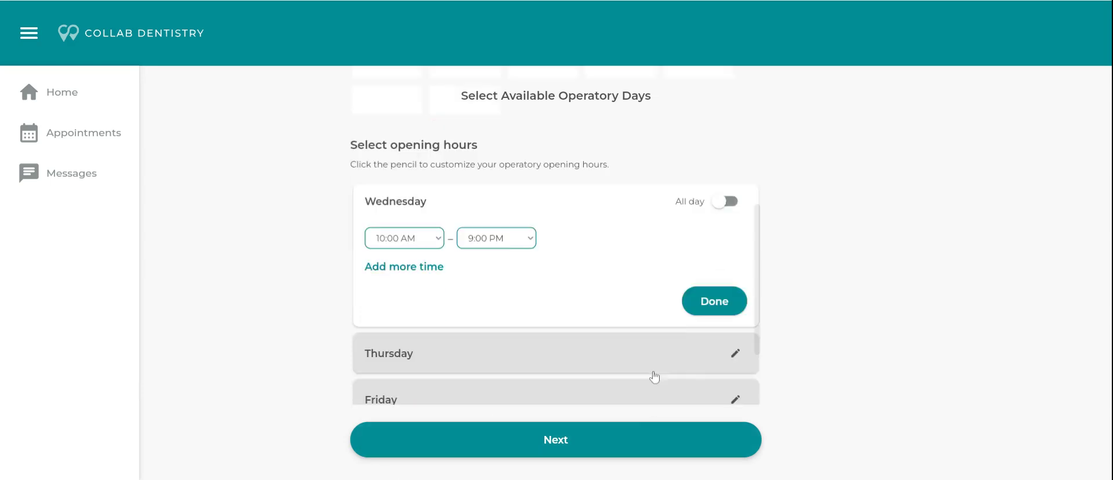
{"action": "left_click", "coordinate": [714, 307]}
Accept the 9:00 AM to 9:00 PM hours for Thursday, Friday and Saturday, and continue to time blocking
{"action": "left_click", "coordinate": [736, 270]}
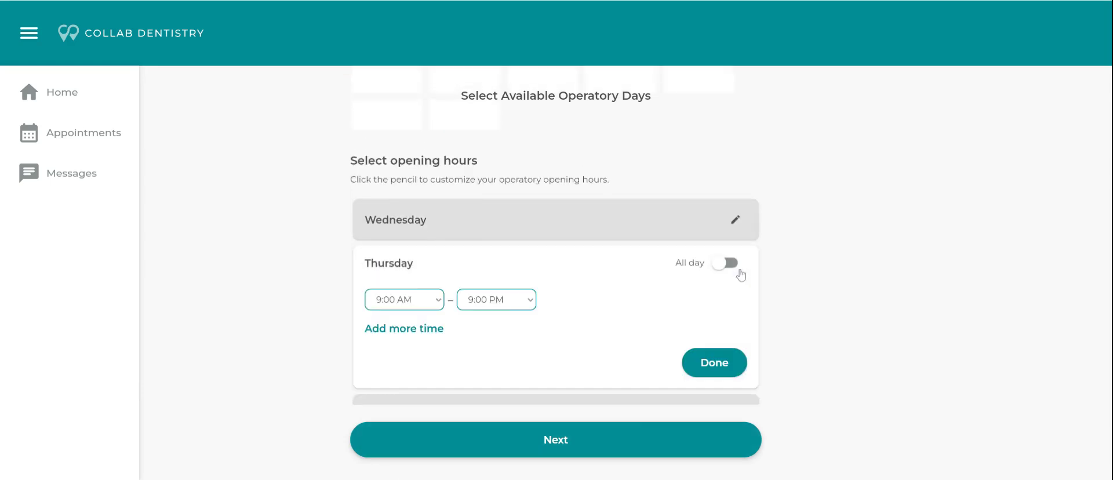
{"action": "left_click", "coordinate": [722, 365]}
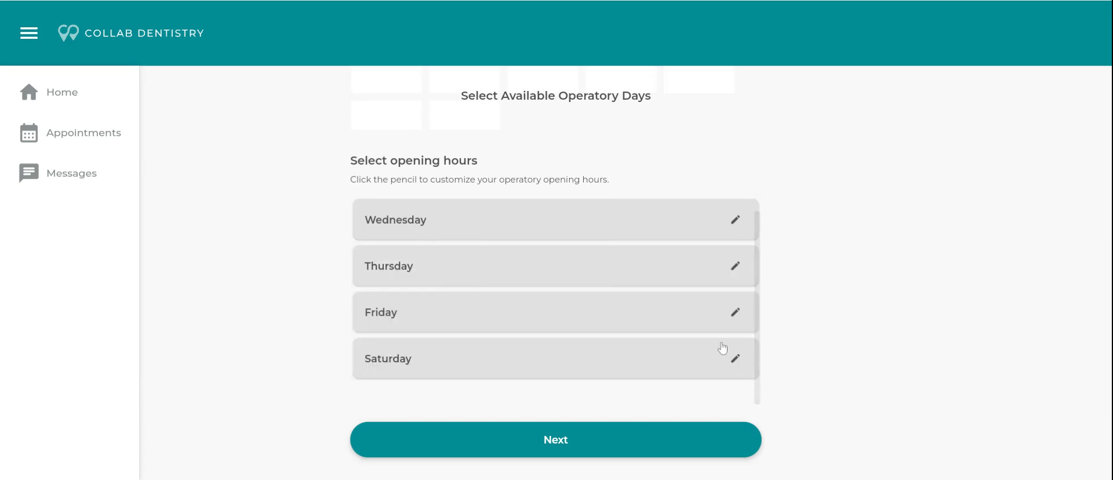
{"action": "left_click", "coordinate": [735, 314]}
{"action": "scroll", "coordinate": [692, 346], "scroll_direction": "down", "scroll_amount": 2}
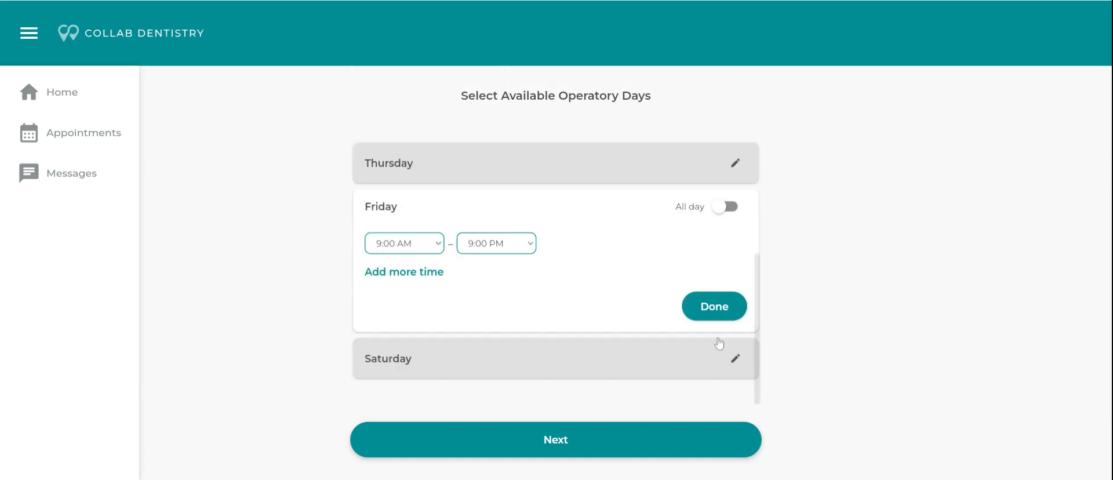
{"action": "left_click", "coordinate": [714, 306]}
{"action": "left_click", "coordinate": [735, 361]}
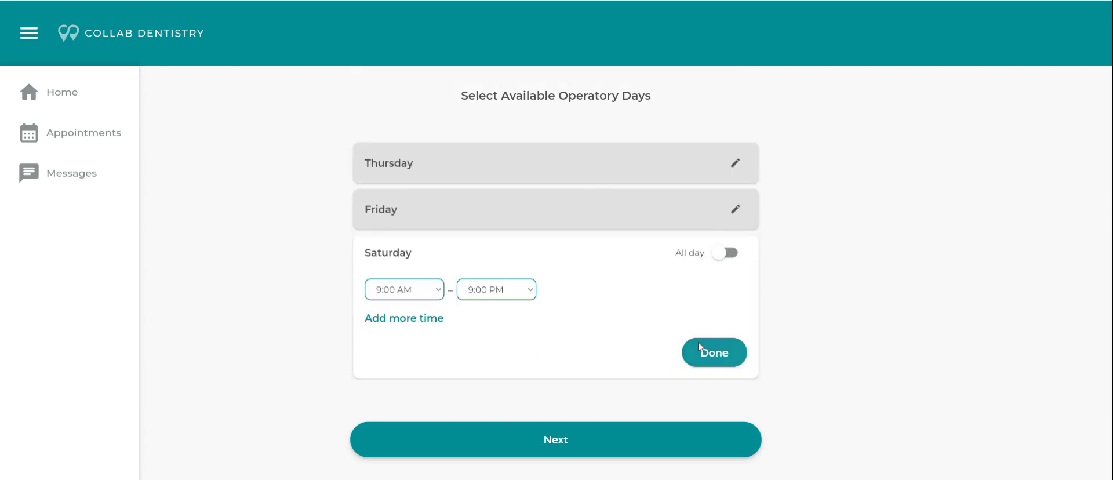
{"action": "left_click", "coordinate": [717, 355]}
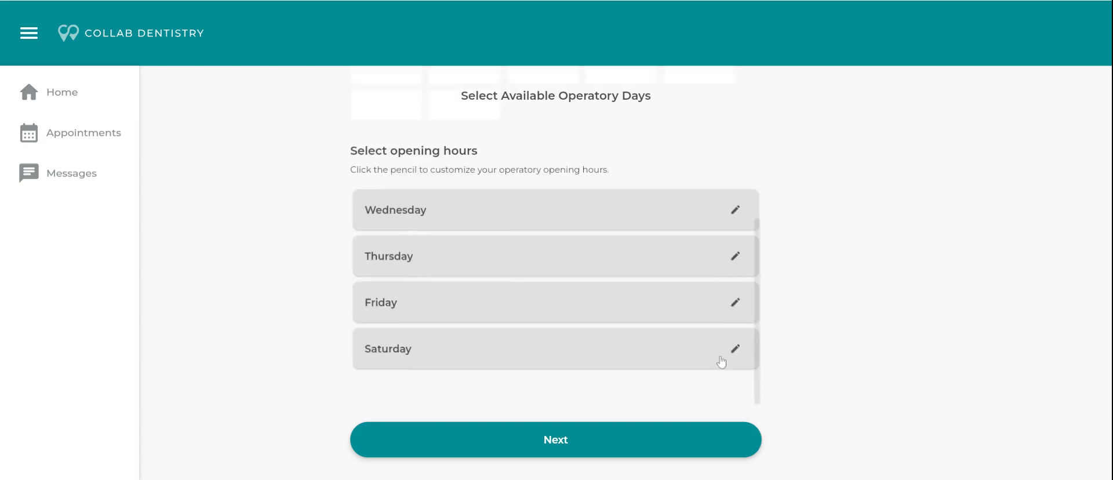
{"action": "scroll", "coordinate": [692, 329], "scroll_direction": "up", "scroll_amount": 1}
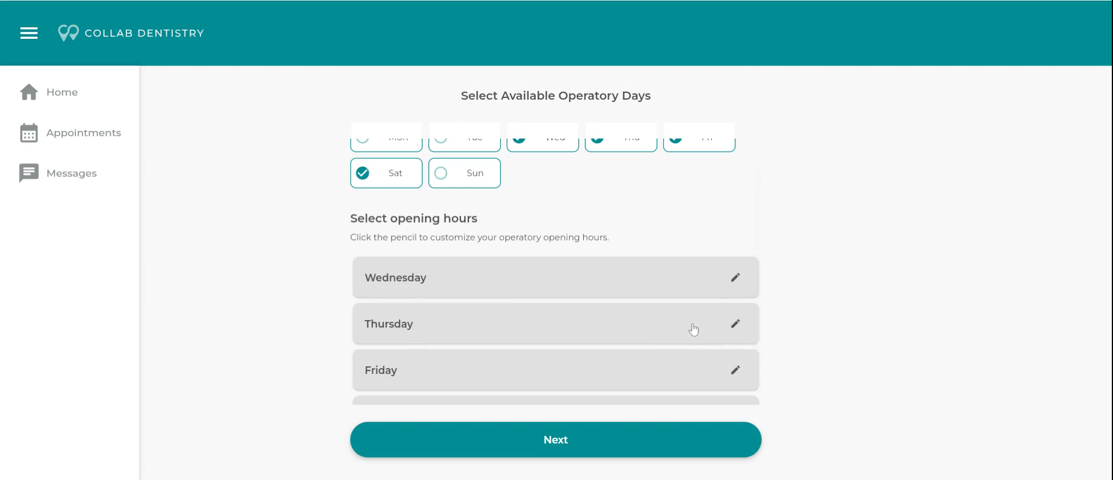
{"action": "scroll", "coordinate": [693, 329], "scroll_direction": "down", "scroll_amount": 1}
{"action": "left_click", "coordinate": [600, 447]}
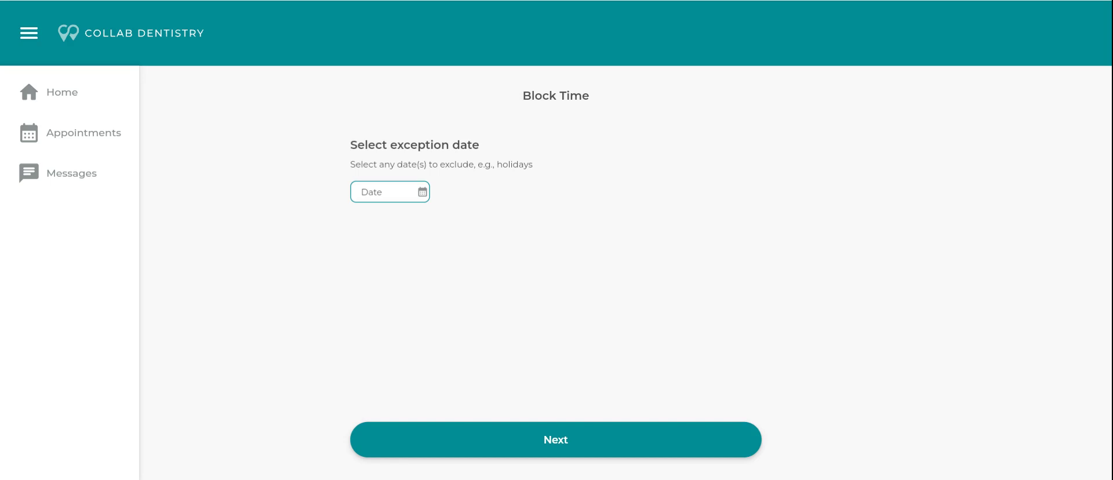
Exclude March 29, 2024 from the operatory schedule for the whole day and save the exception
{"action": "left_click", "coordinate": [417, 196]}
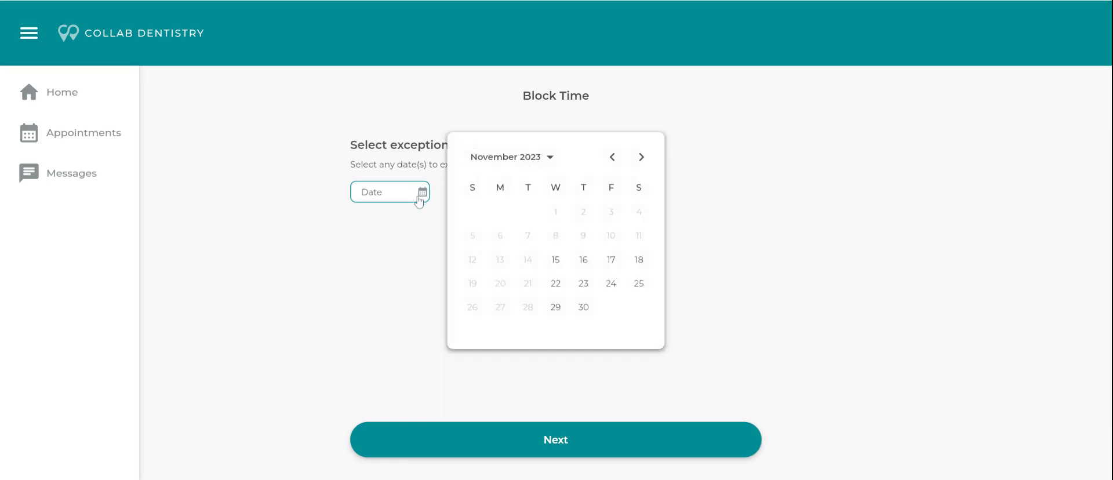
{"action": "left_click", "coordinate": [641, 157]}
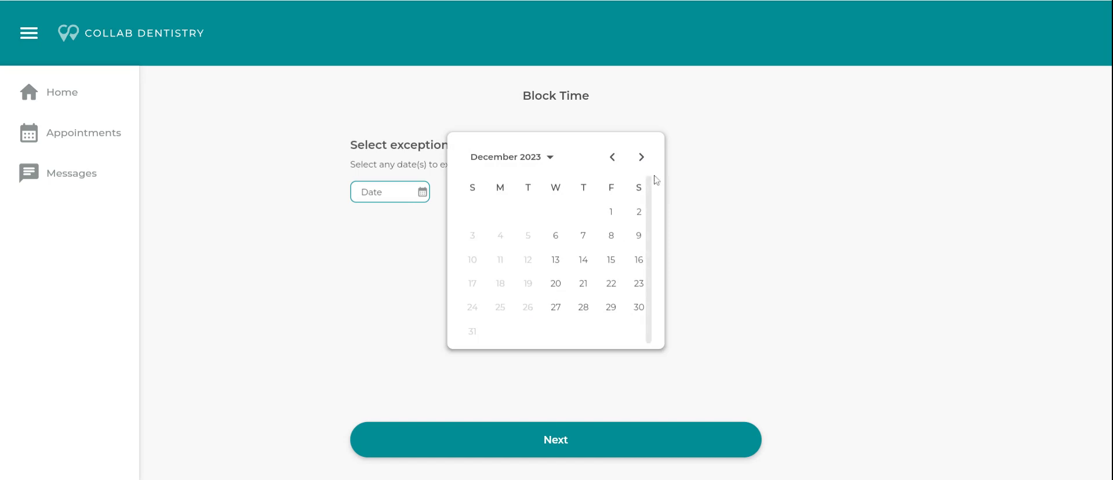
{"action": "left_click", "coordinate": [641, 158]}
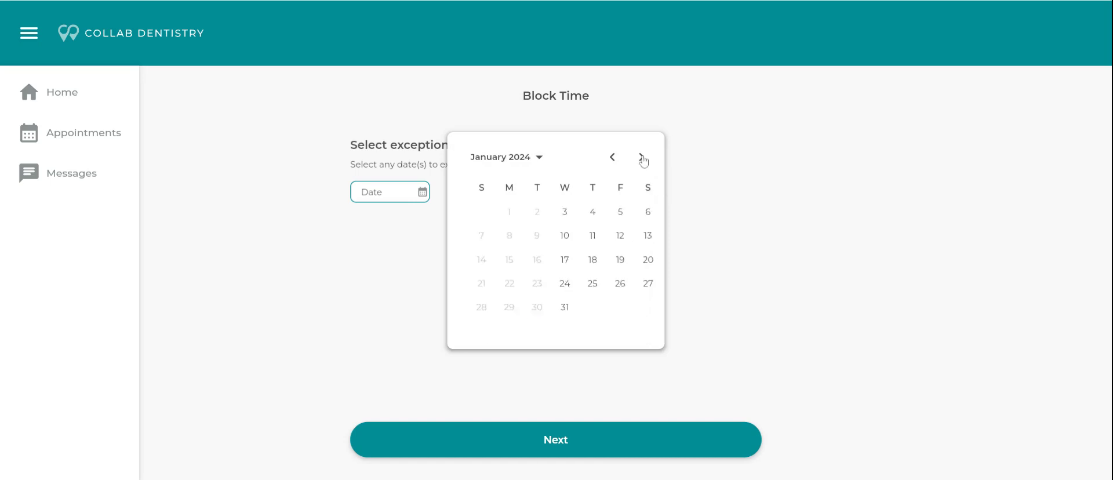
{"action": "left_click", "coordinate": [641, 158]}
{"action": "left_click", "coordinate": [642, 159]}
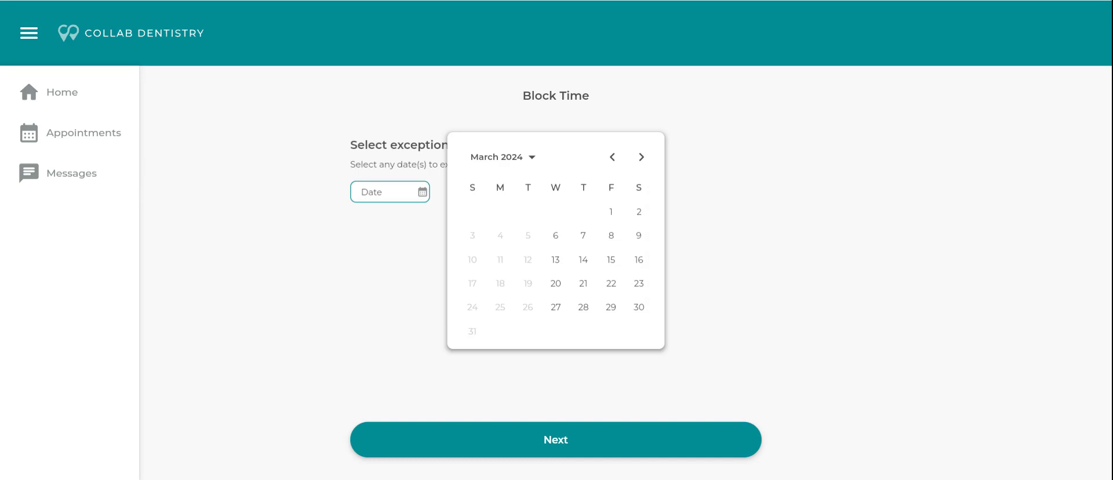
{"action": "left_click", "coordinate": [611, 307]}
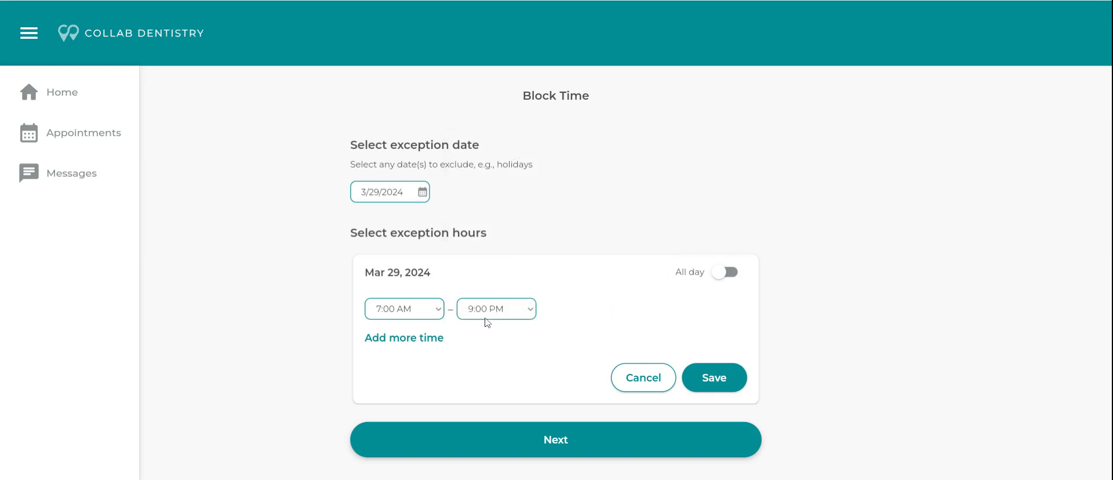
{"action": "left_click", "coordinate": [728, 274]}
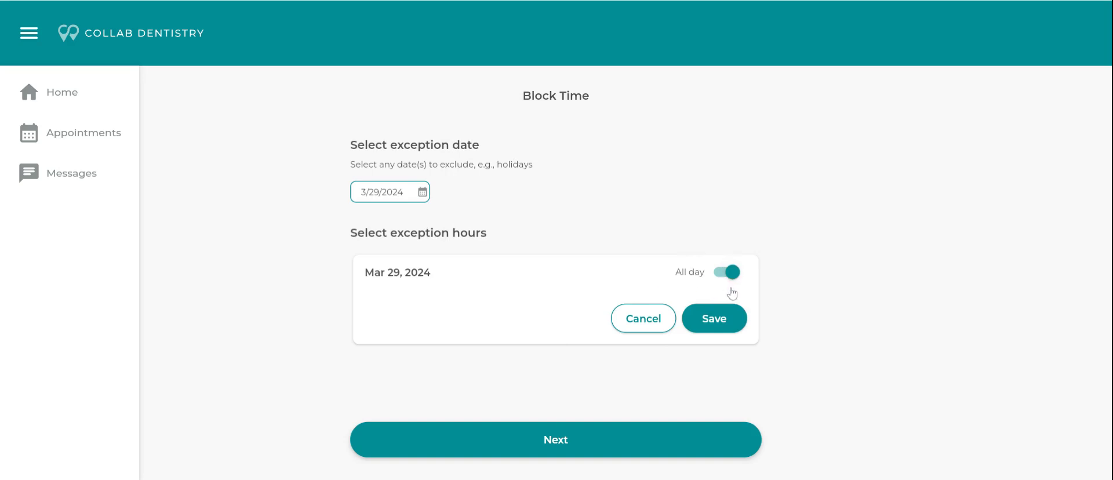
{"action": "left_click", "coordinate": [727, 325]}
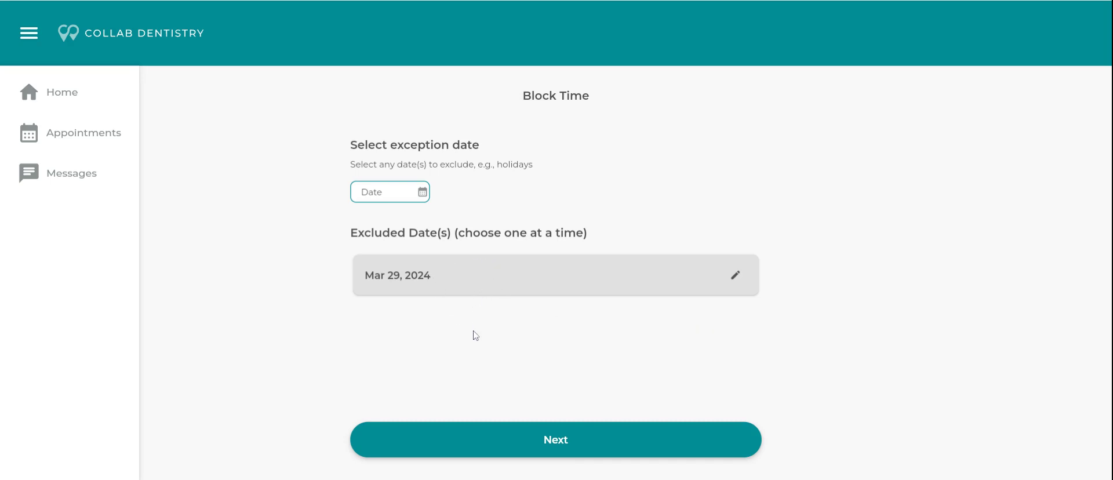
Proceed to pricing, accept the fixed hourly rental rate of $75, and open the schedule review
{"action": "left_click", "coordinate": [573, 449]}
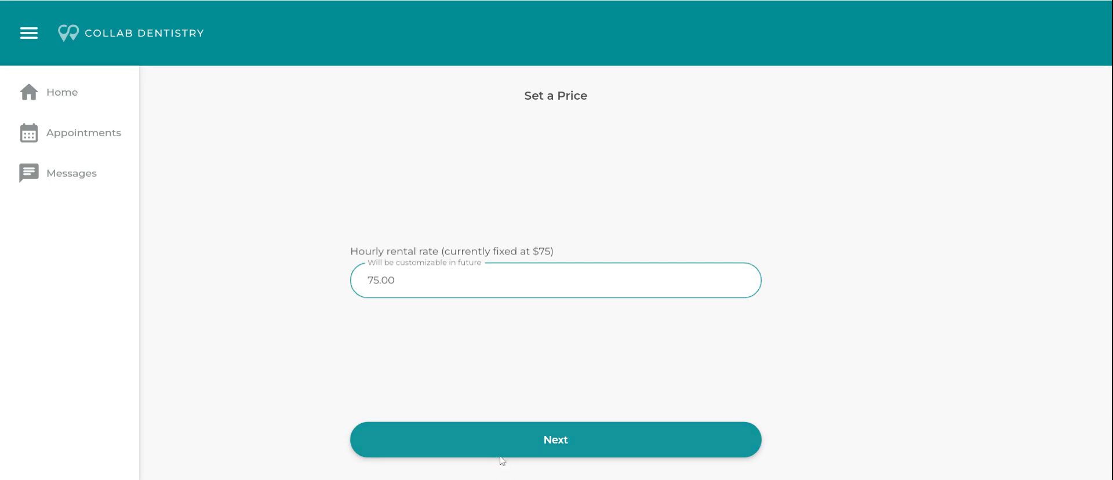
{"action": "left_click", "coordinate": [480, 457]}
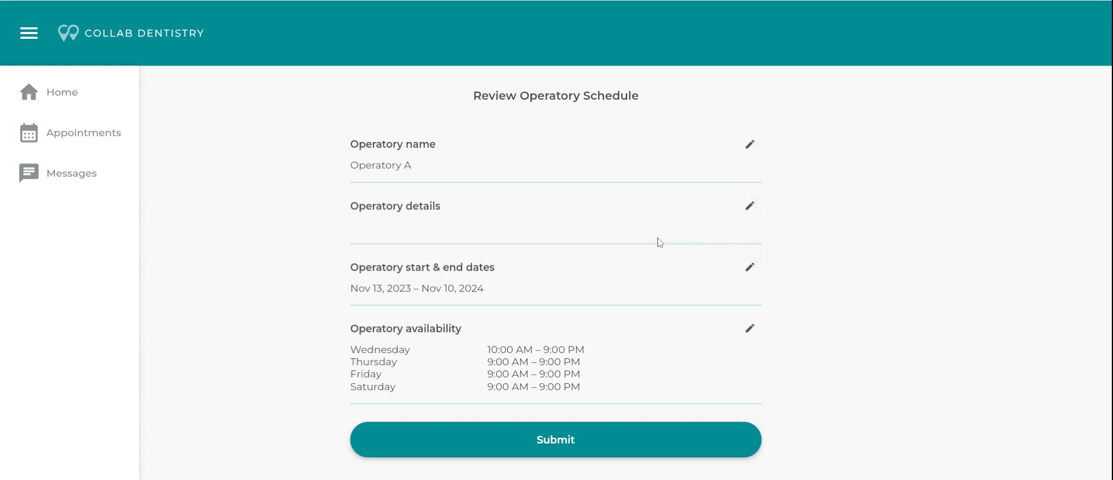
Reopen the blocked dates from the schedule review and add April 12, 2024 as a saved all-day exception
{"action": "scroll", "coordinate": [659, 242], "scroll_direction": "down", "scroll_amount": 1}
{"action": "scroll", "coordinate": [651, 274], "scroll_direction": "down", "scroll_amount": 1}
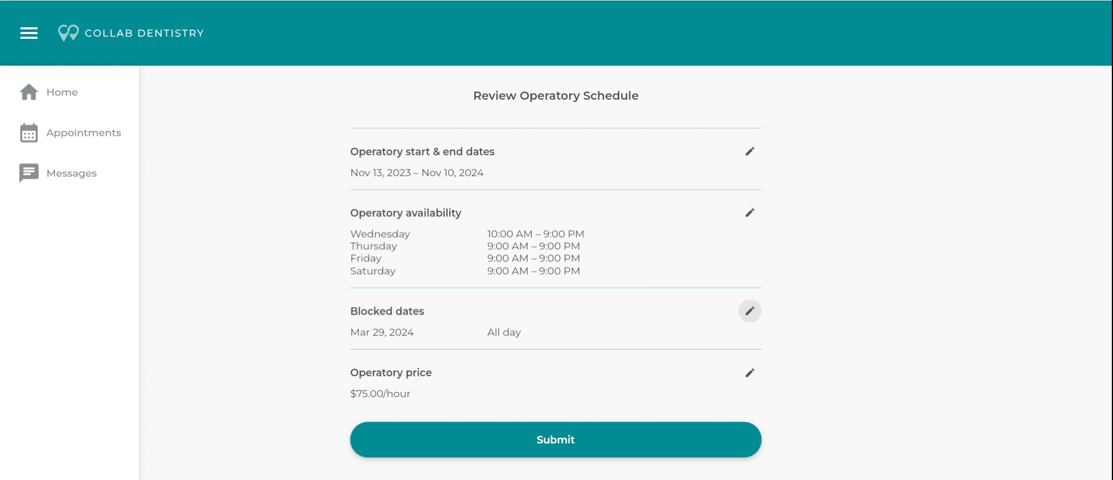
{"action": "left_click", "coordinate": [749, 310]}
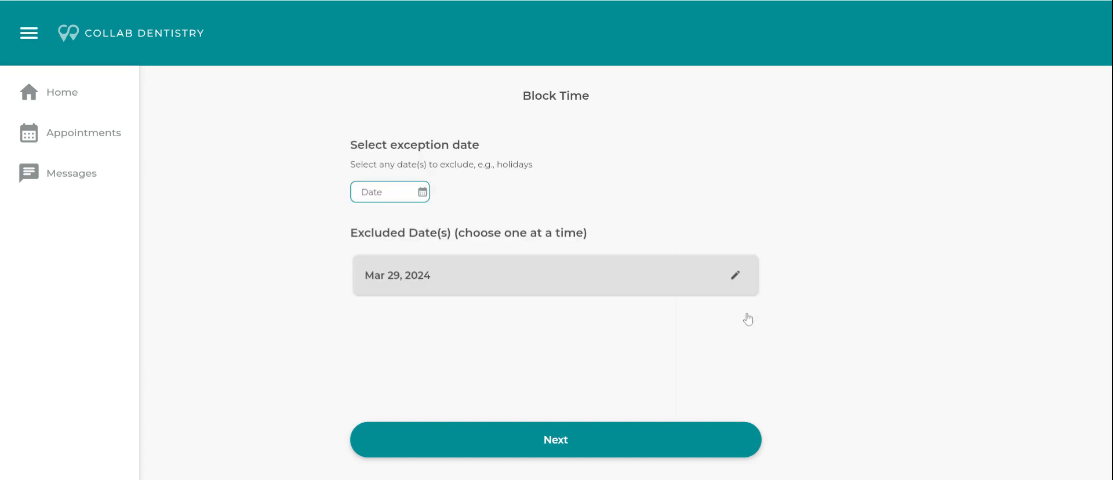
{"action": "left_click", "coordinate": [422, 192]}
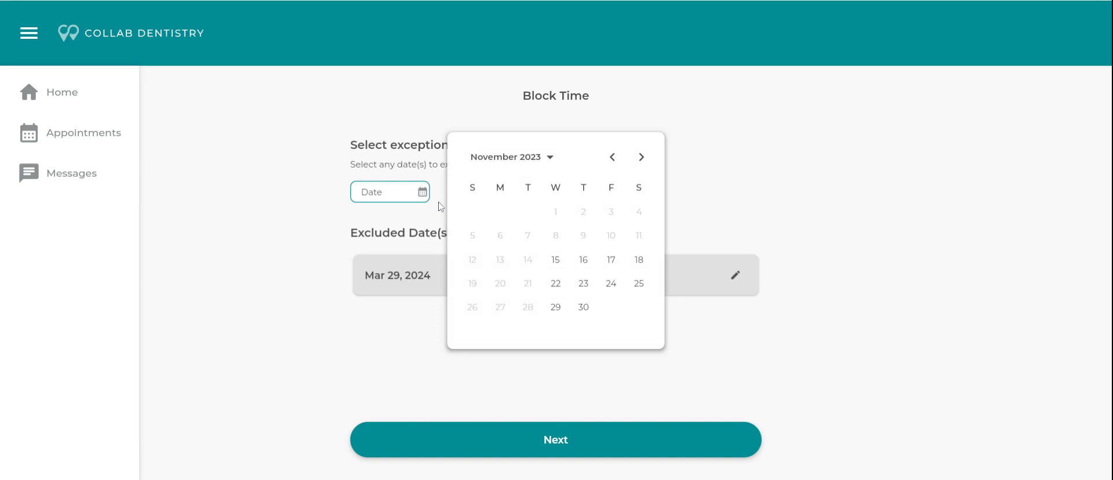
{"action": "left_click", "coordinate": [641, 162]}
{"action": "left_click", "coordinate": [641, 163]}
{"action": "left_click", "coordinate": [641, 163]}
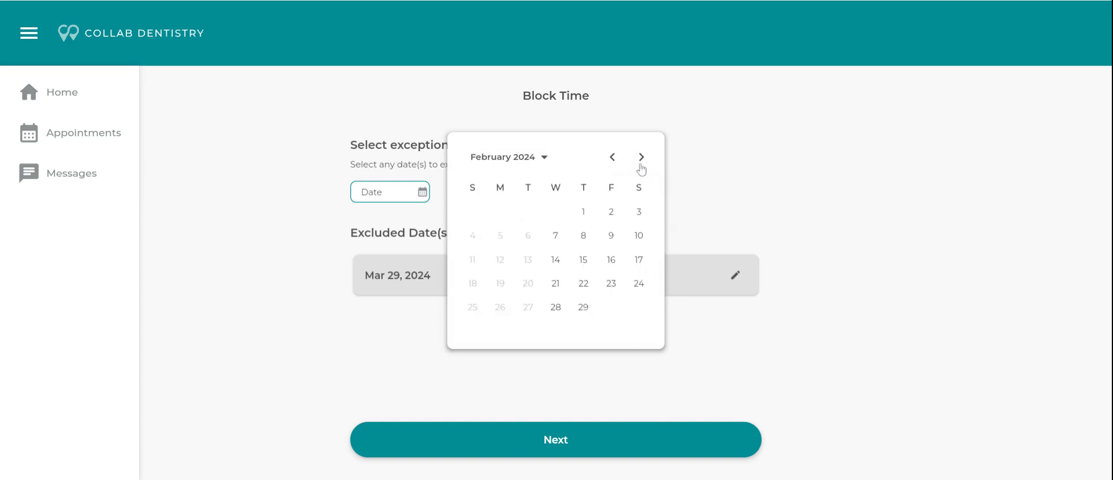
{"action": "left_click", "coordinate": [641, 162]}
{"action": "left_click", "coordinate": [641, 162]}
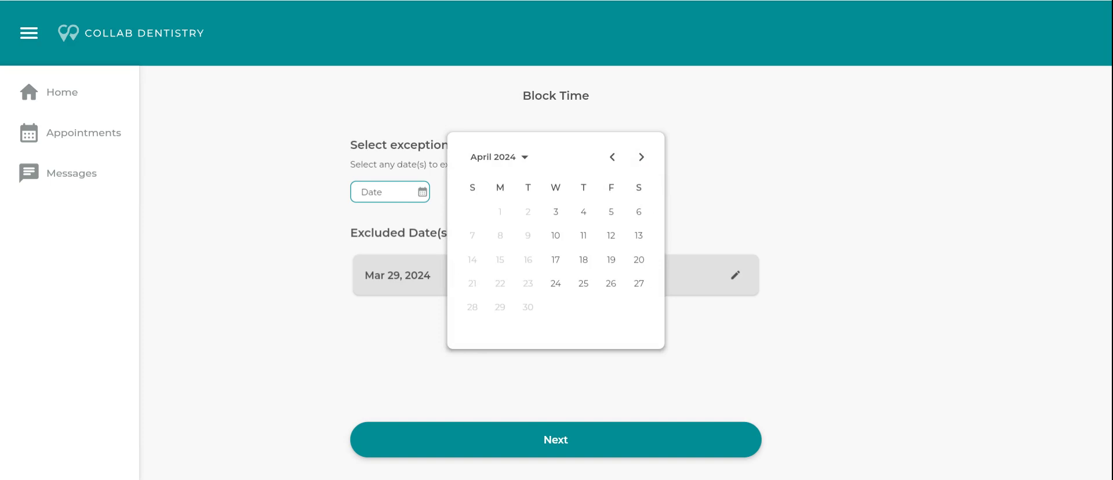
{"action": "left_click", "coordinate": [613, 237]}
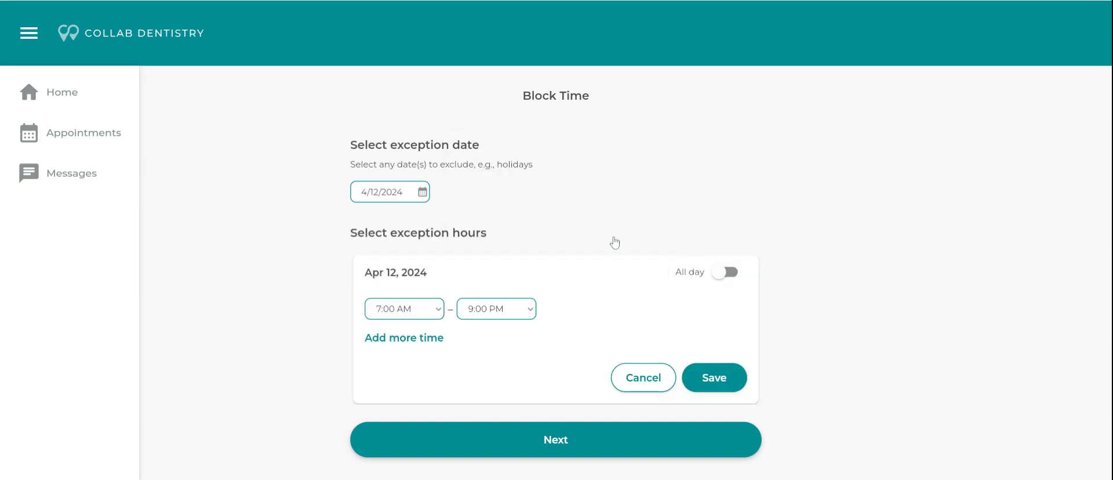
{"action": "left_click", "coordinate": [730, 274]}
{"action": "left_click", "coordinate": [721, 324]}
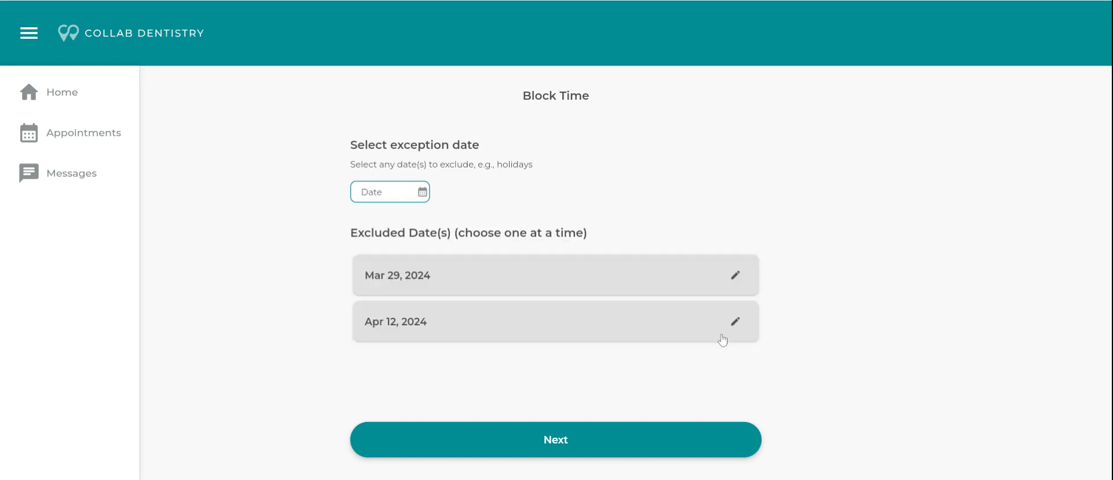
Keep the hourly rental rate at $75 and submit the reviewed operatory schedule, finishing on the homepage
{"action": "left_click", "coordinate": [621, 443]}
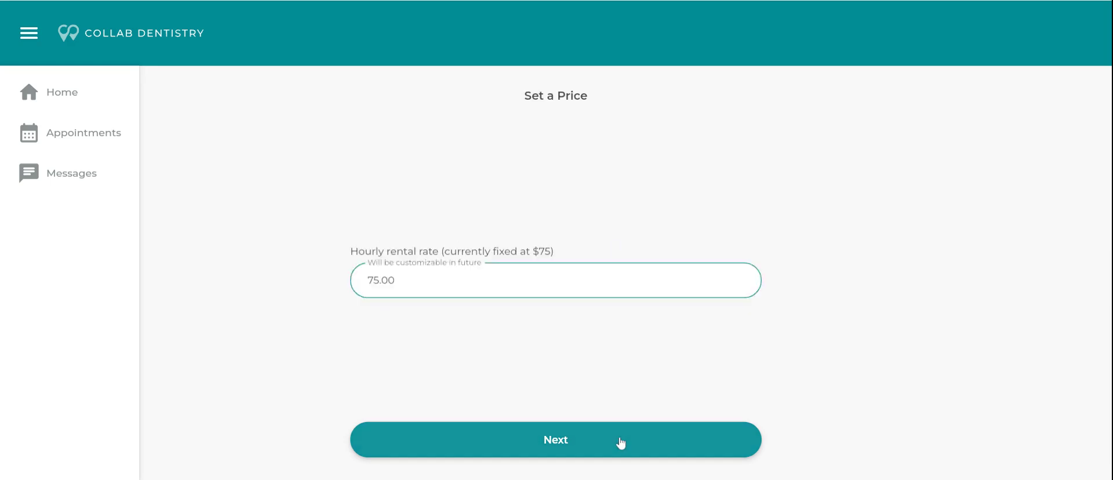
{"action": "left_click", "coordinate": [621, 449]}
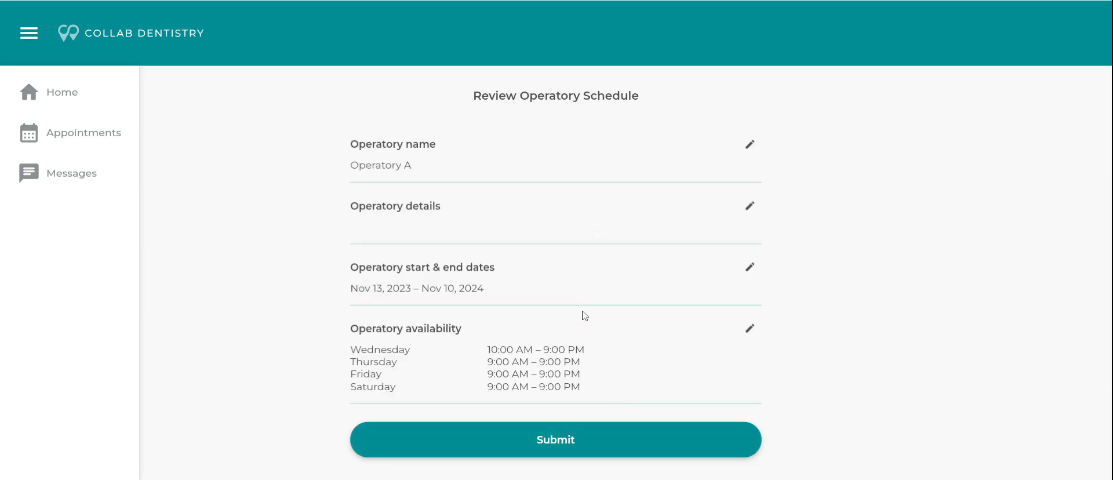
{"action": "scroll", "coordinate": [585, 318], "scroll_direction": "down", "scroll_amount": 3}
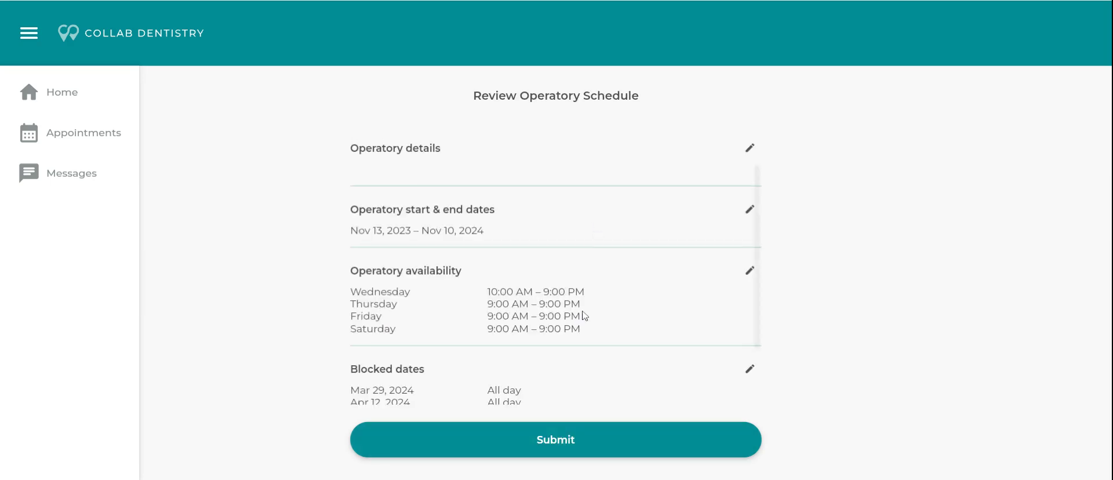
{"action": "left_click", "coordinate": [582, 448]}
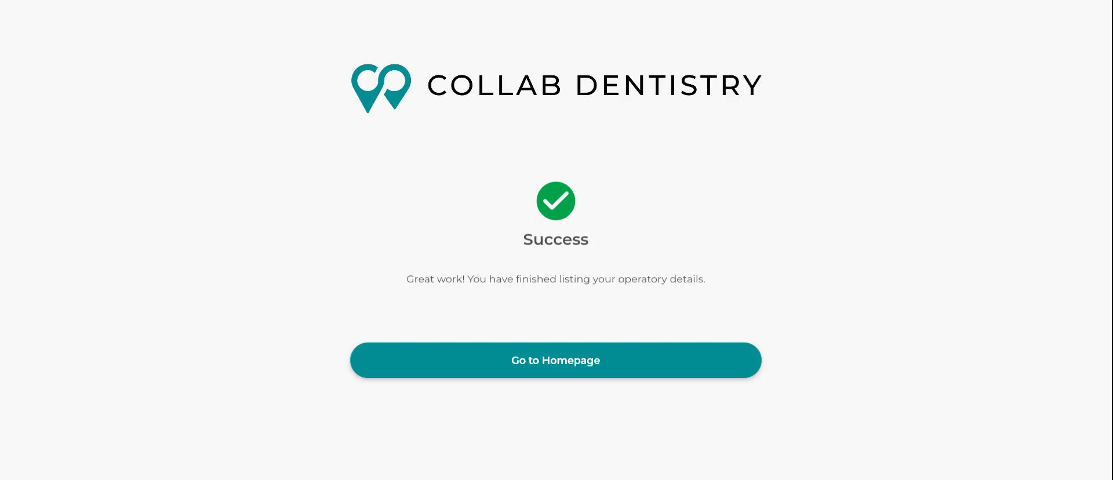
{"action": "left_click", "coordinate": [594, 364]}
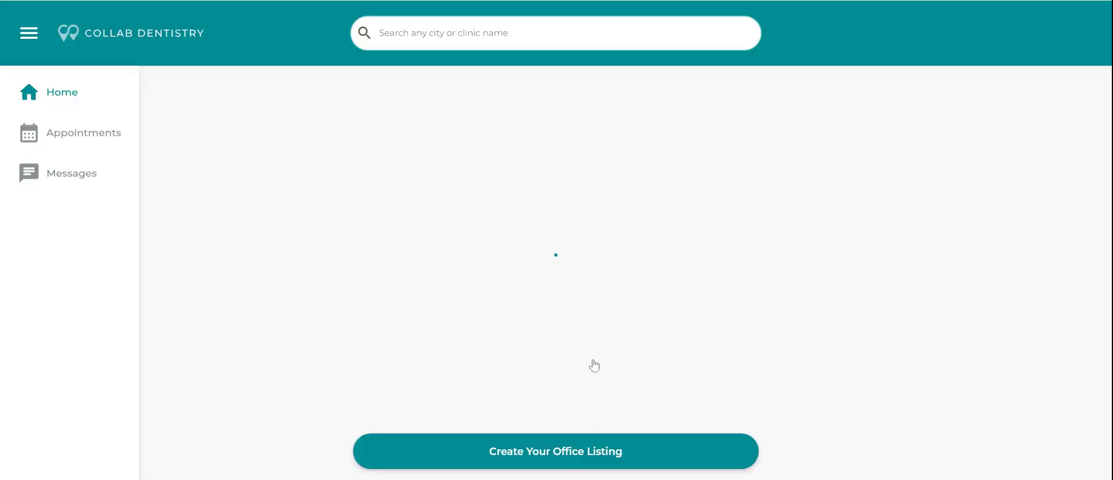